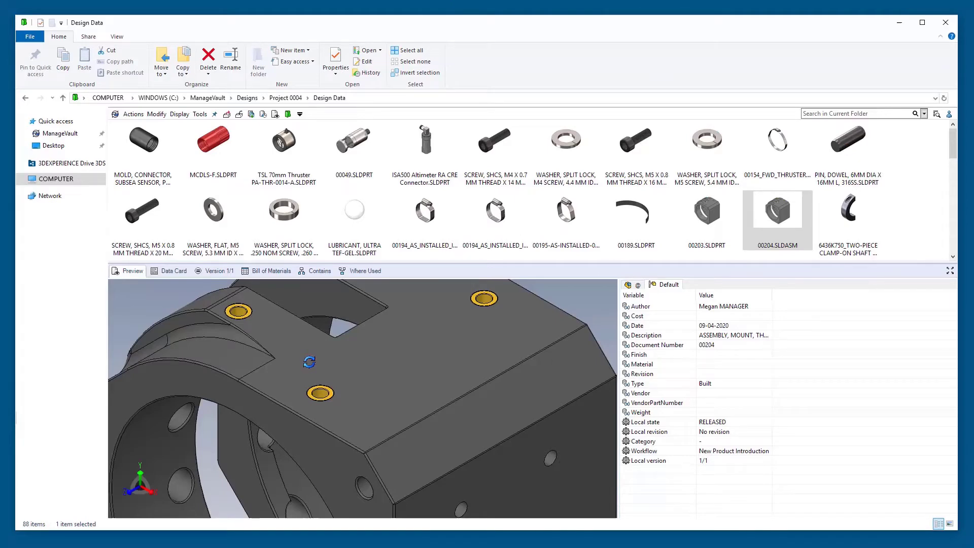
Step: Rotate the 00204.SLDASM preview and view its properties on the File Data Card tab
mouse_move(309, 362)
mouse_down()
mouse_move(335, 395)
mouse_move(313, 366)
mouse_up()
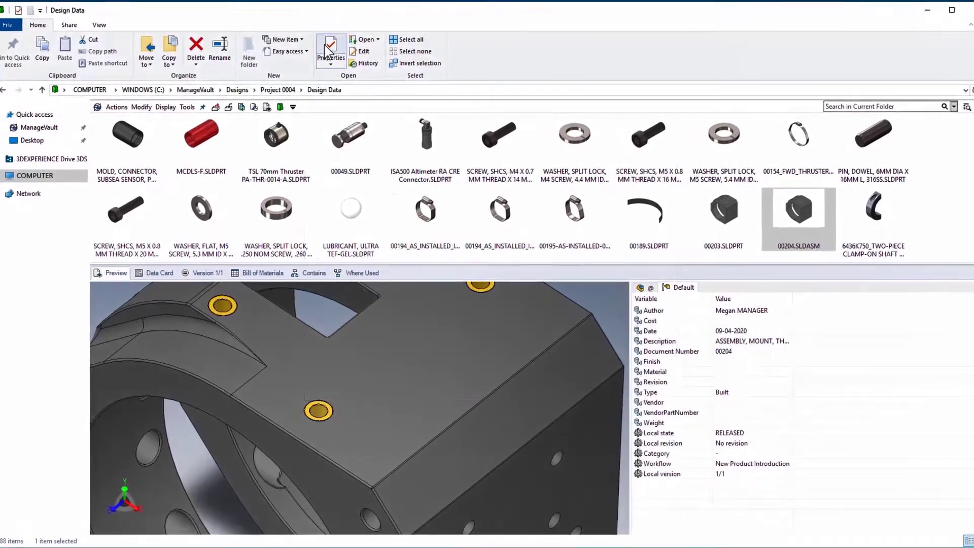
click(328, 47)
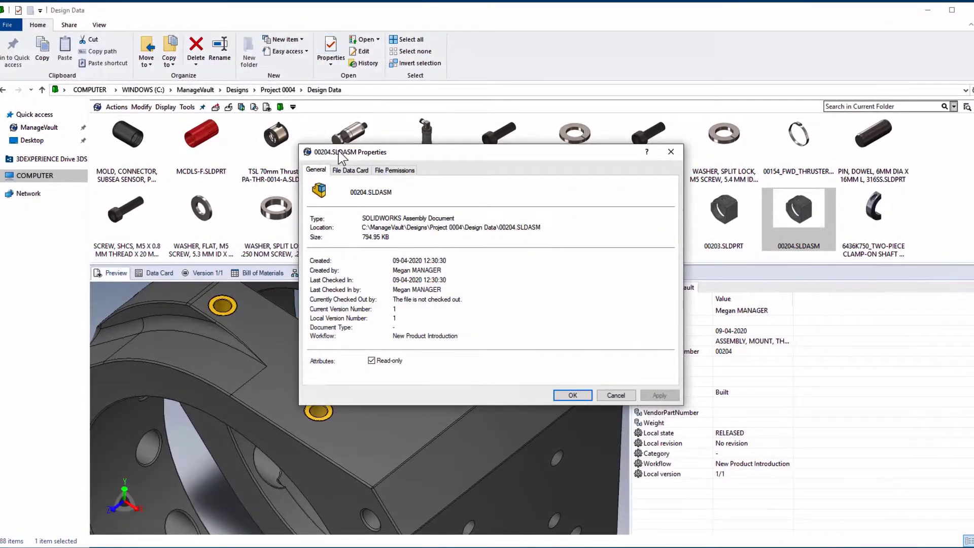
click(351, 170)
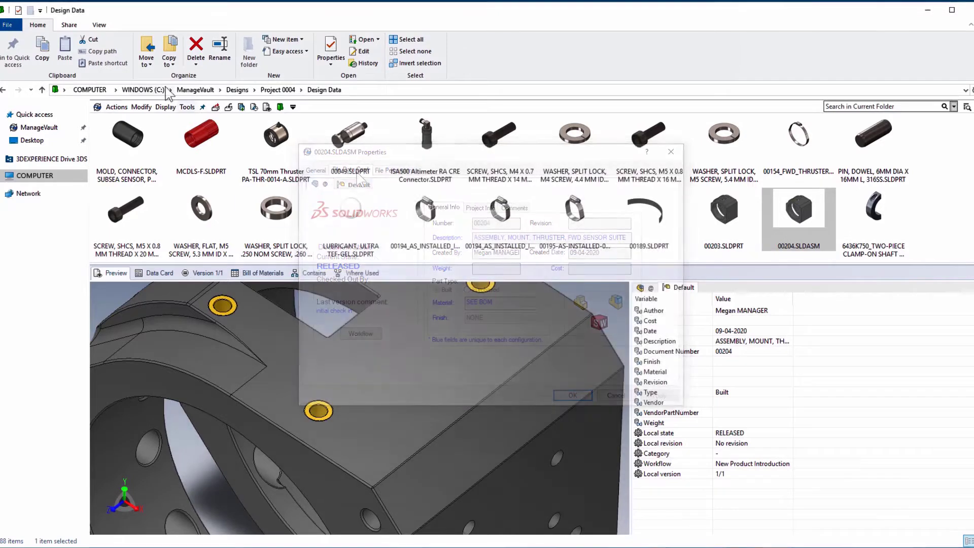
Step: Show the Design Data files as extra-large thumbnails and scroll through them
click(121, 40)
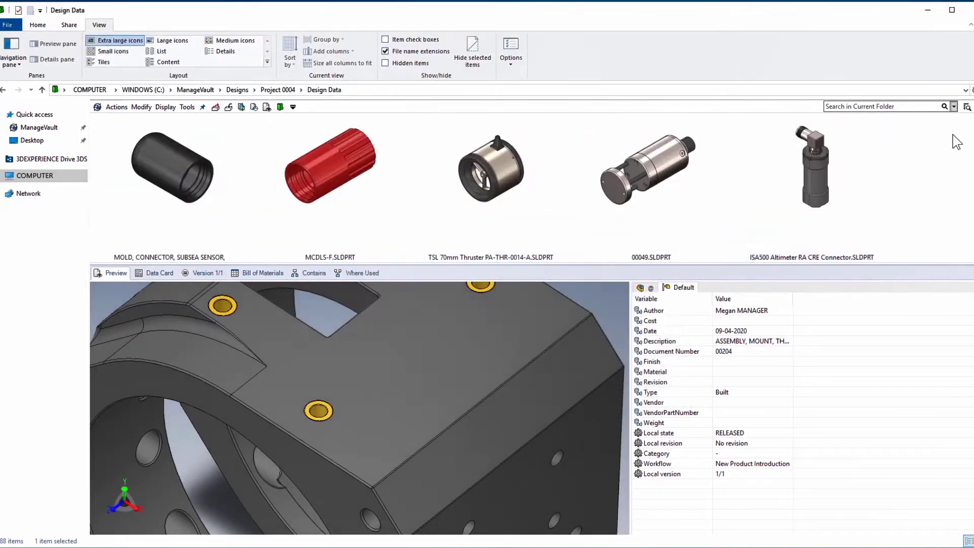
scroll(531, 188, down, 10)
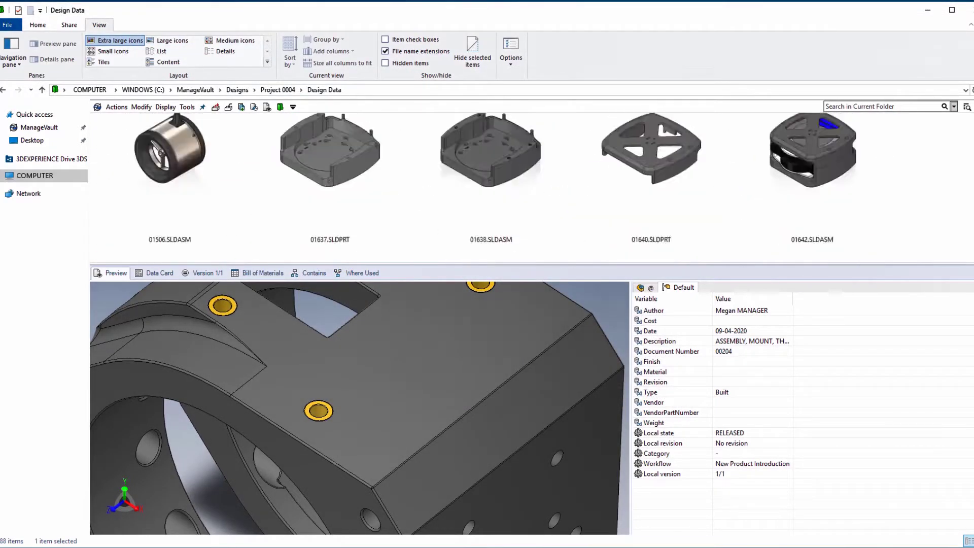
scroll(531, 187, down, 1)
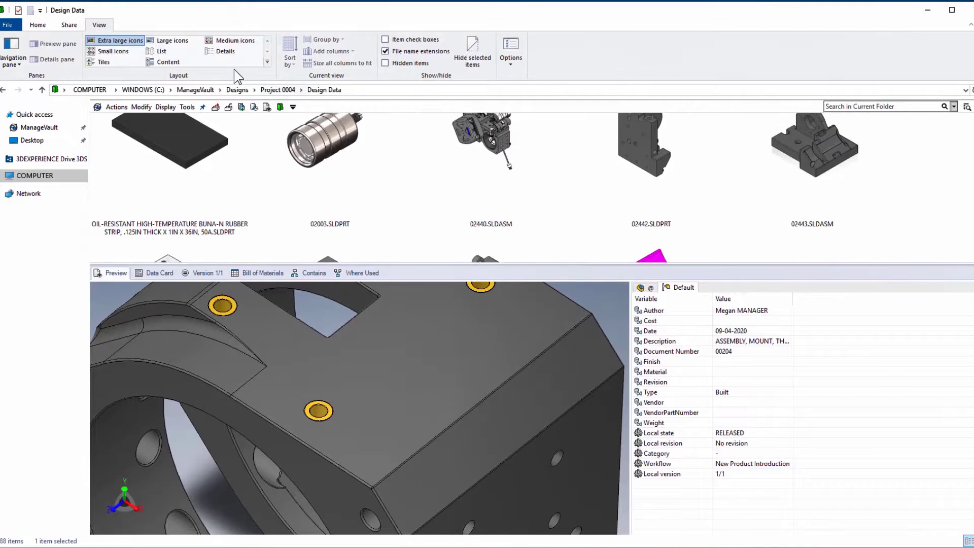
Step: Switch to Details view, select part 02445, and sort the list by State
click(229, 51)
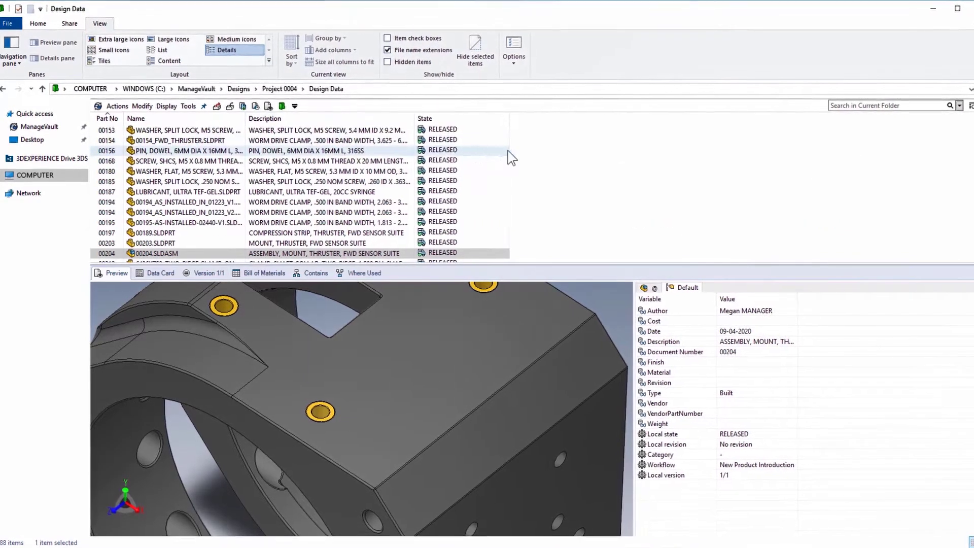
scroll(540, 203, down, 8)
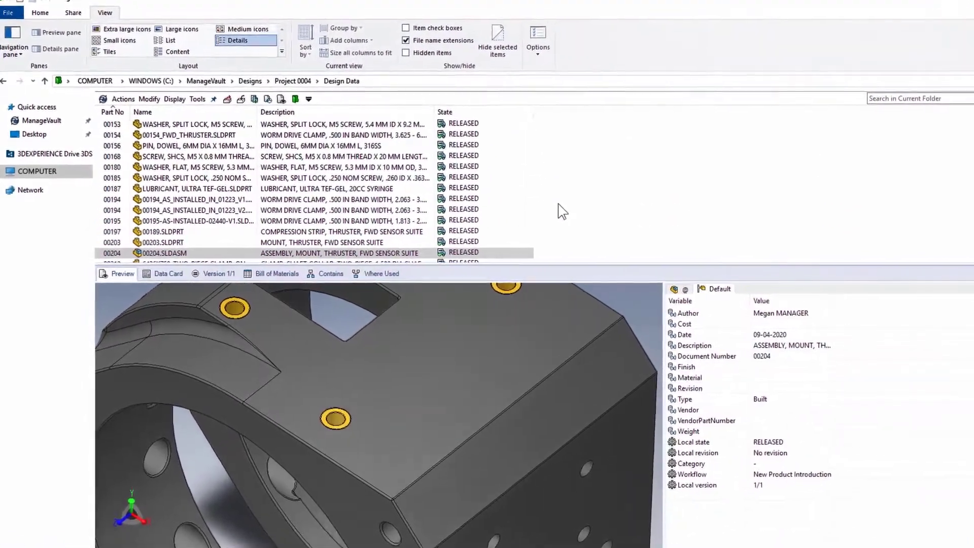
scroll(568, 203, down, 5)
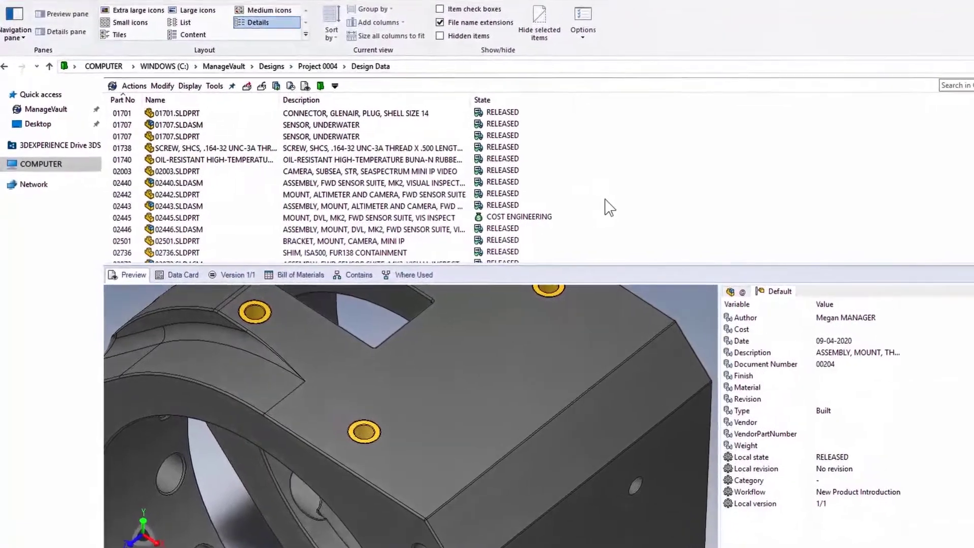
click(514, 220)
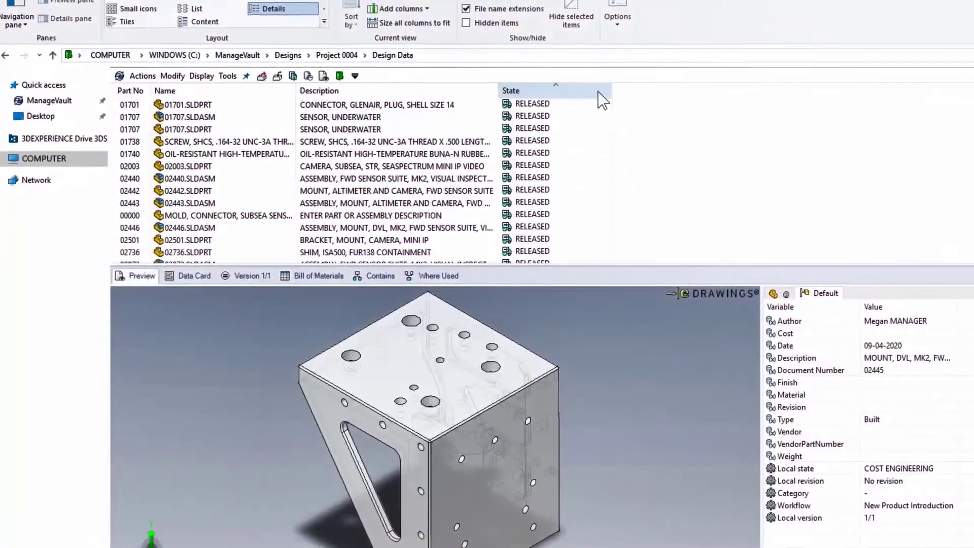
click(598, 91)
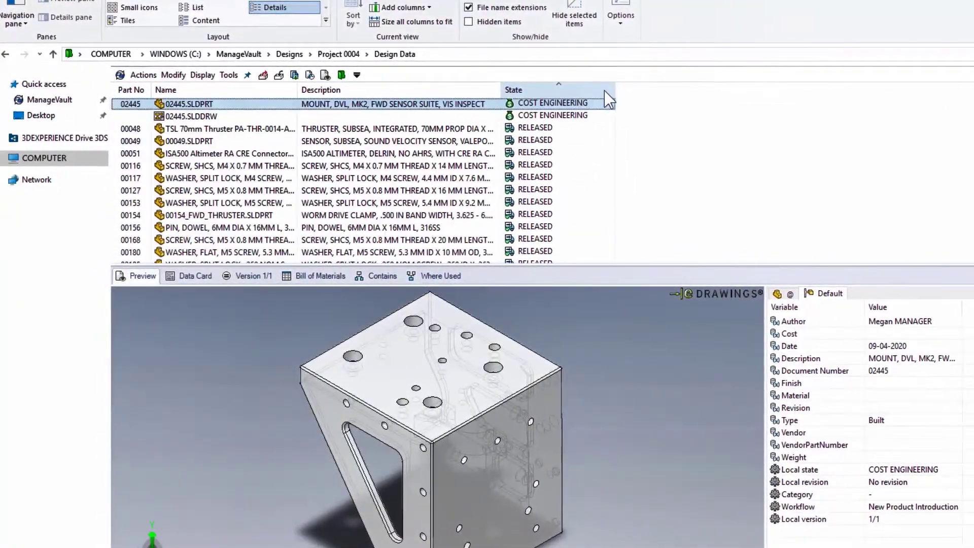
Step: Try the INTERMEDIATE and ADVANCED column sets, then return to BEGINNER
right_click(601, 92)
mouse_move(670, 116)
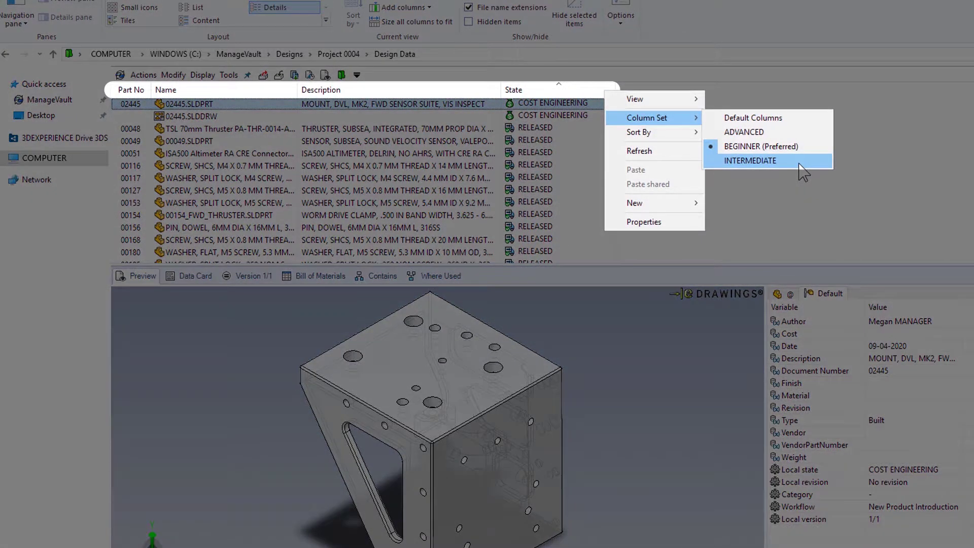
click(799, 163)
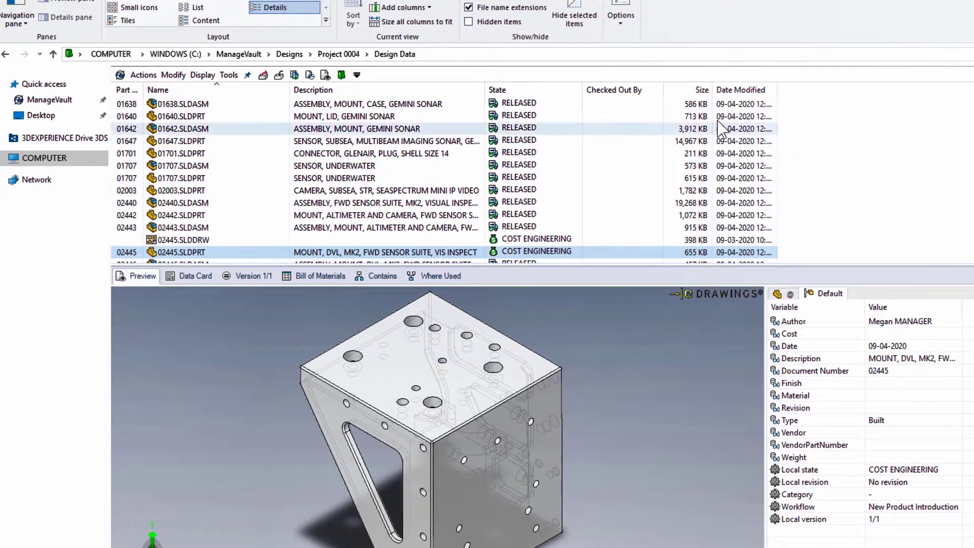
right_click(660, 101)
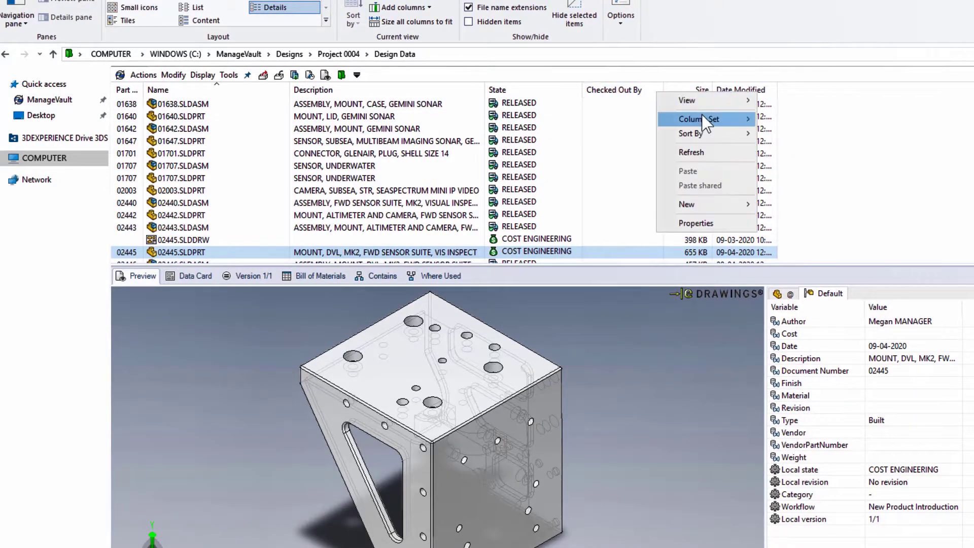
mouse_move(703, 117)
click(878, 134)
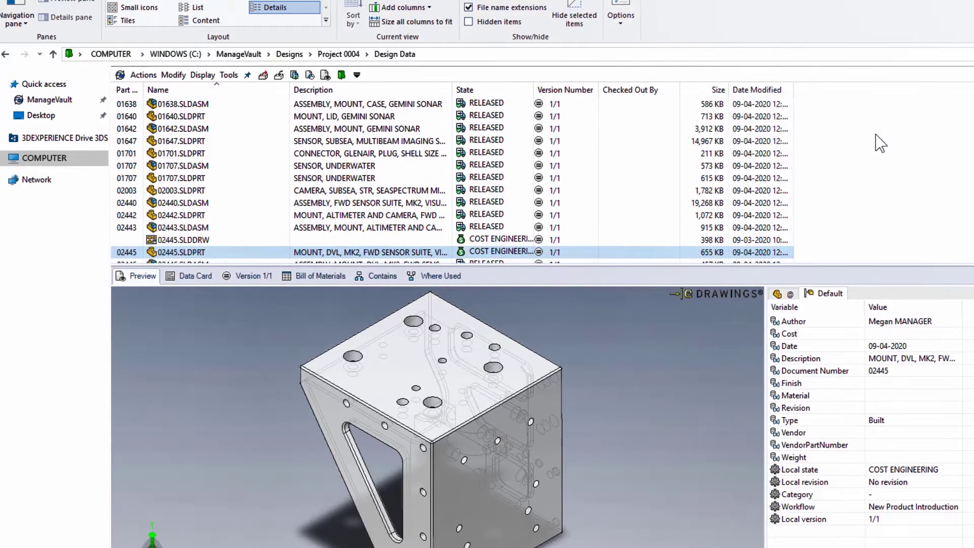
right_click(667, 85)
mouse_move(730, 111)
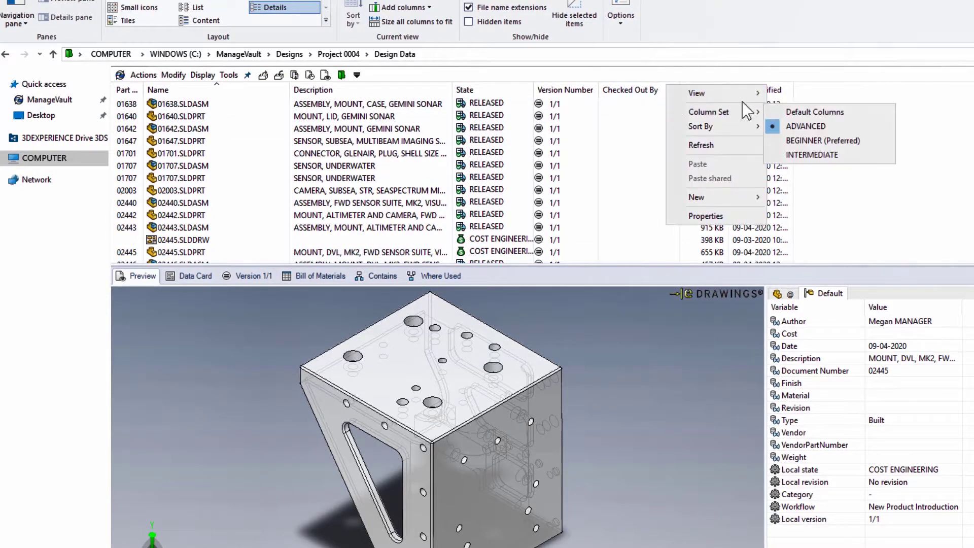
click(860, 142)
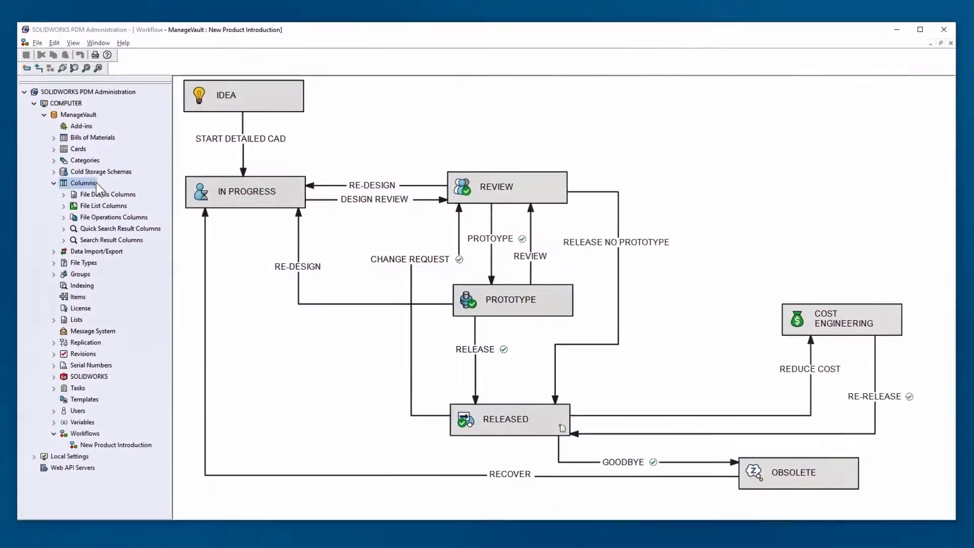
Step: Open the QUICK SEARCH COLUMNS set under Quick Search Result Columns in Administration
double_click(147, 229)
click(153, 240)
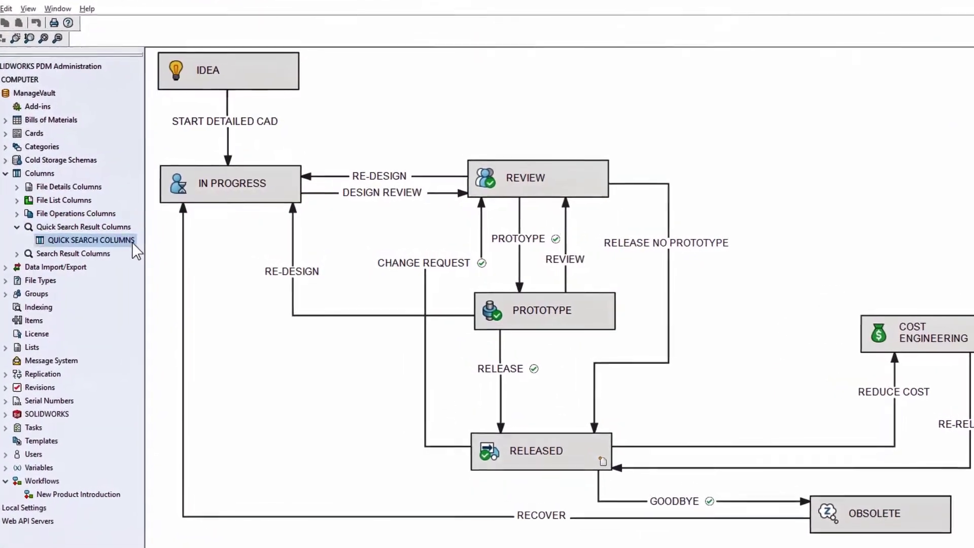
double_click(133, 240)
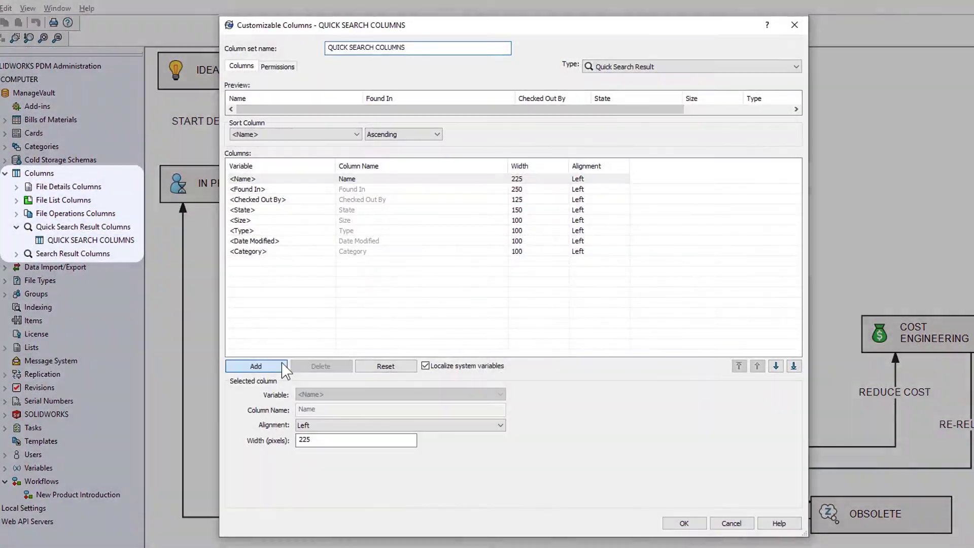
click(282, 362)
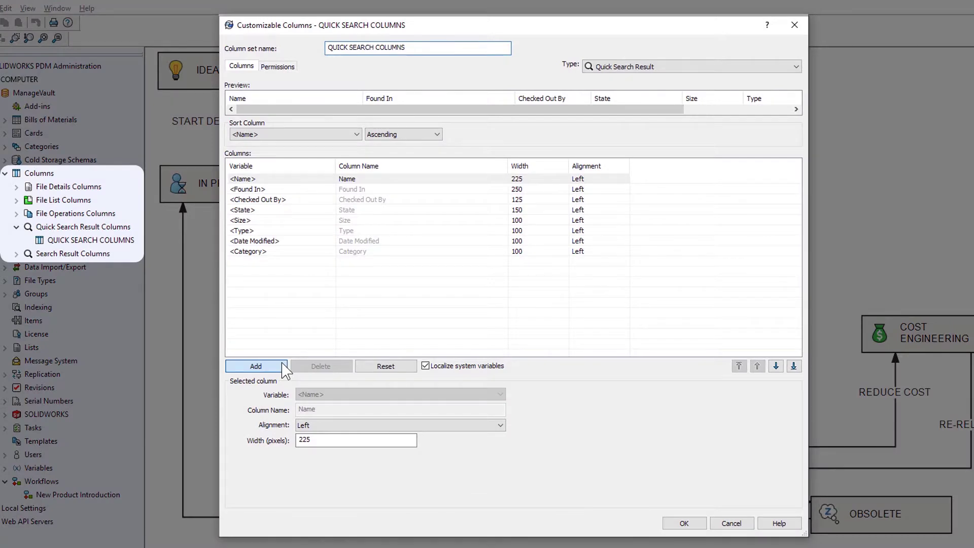
Step: Add a centred Part No column based on Document Number and move it to the top
click(281, 362)
click(327, 395)
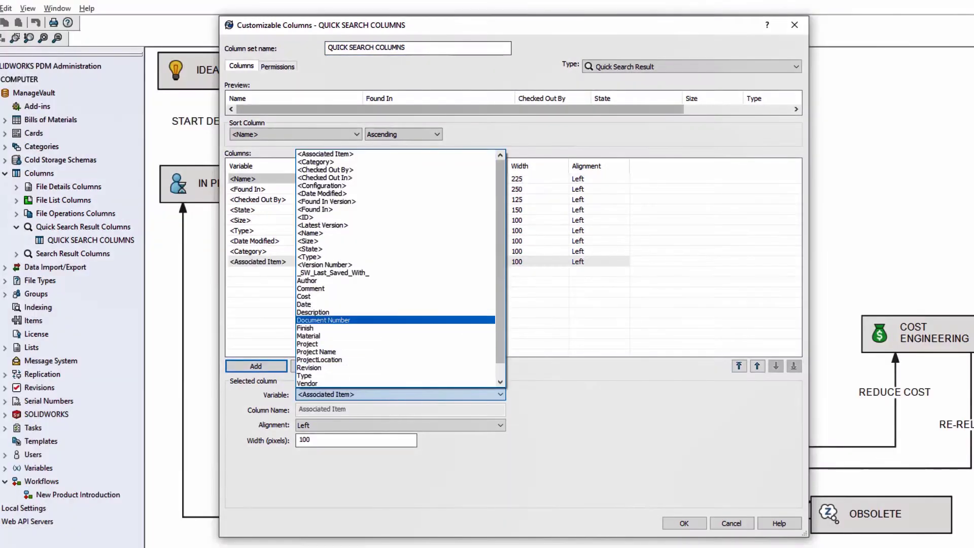
click(355, 320)
text(Part)
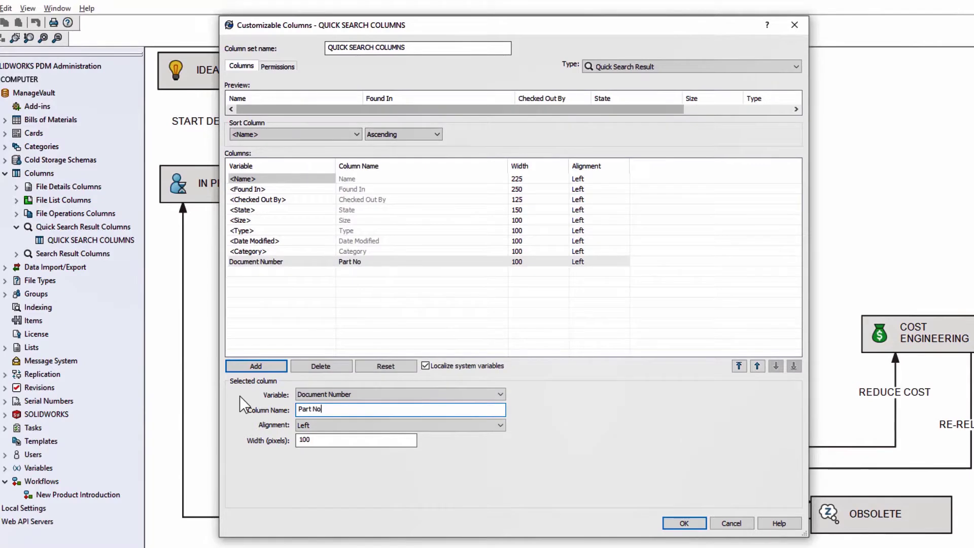
text( No)
click(324, 425)
click(330, 439)
click(331, 441)
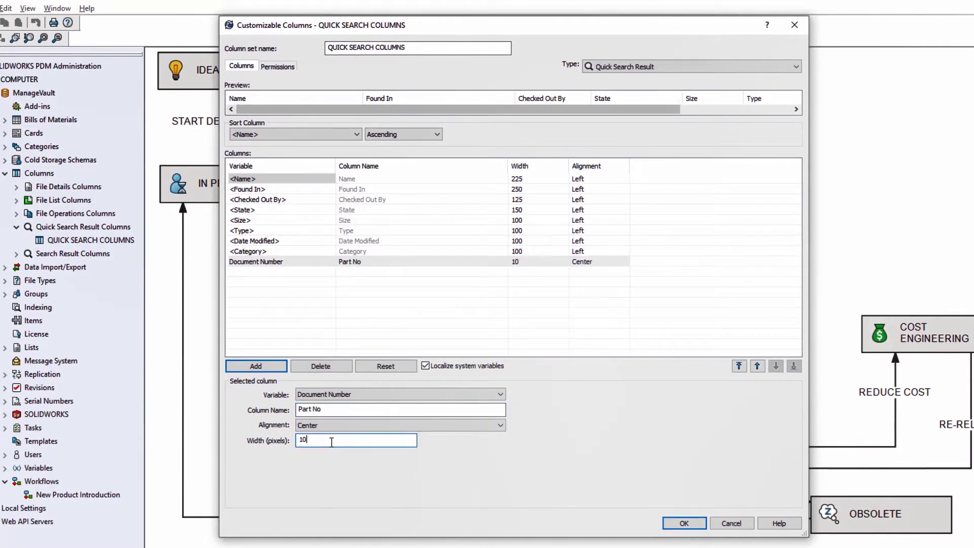
click(738, 365)
click(288, 69)
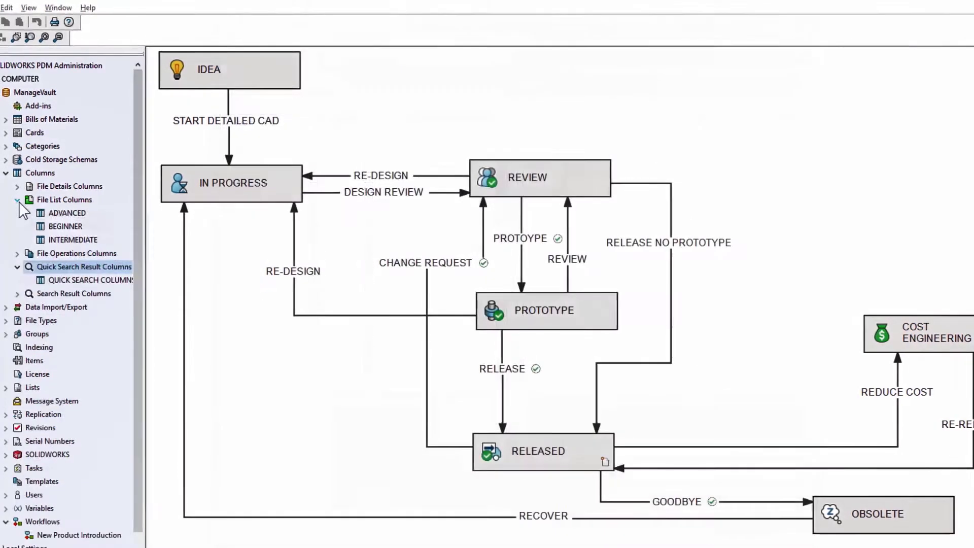
Step: Widen the Description column in the BEGINNER column set
double_click(71, 226)
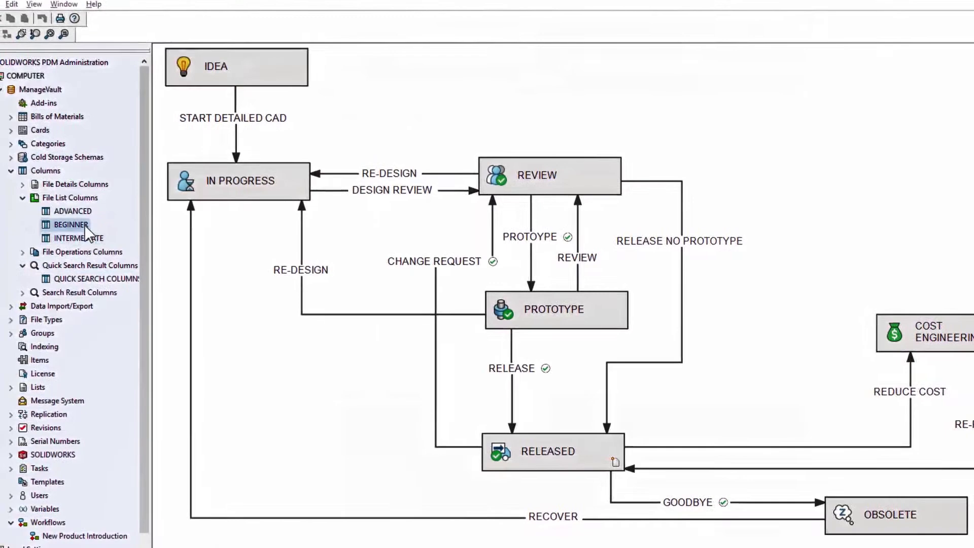
click(376, 196)
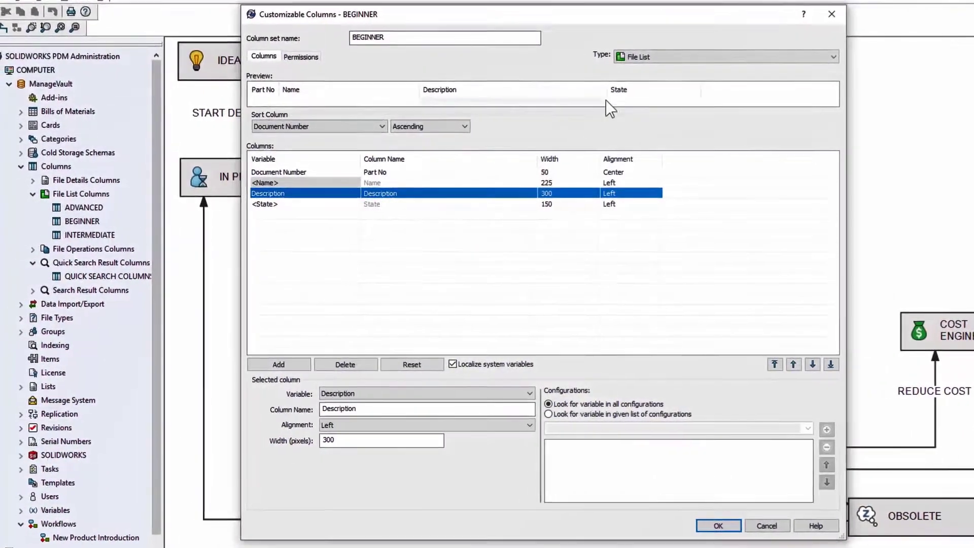
drag(596, 93, 604, 93)
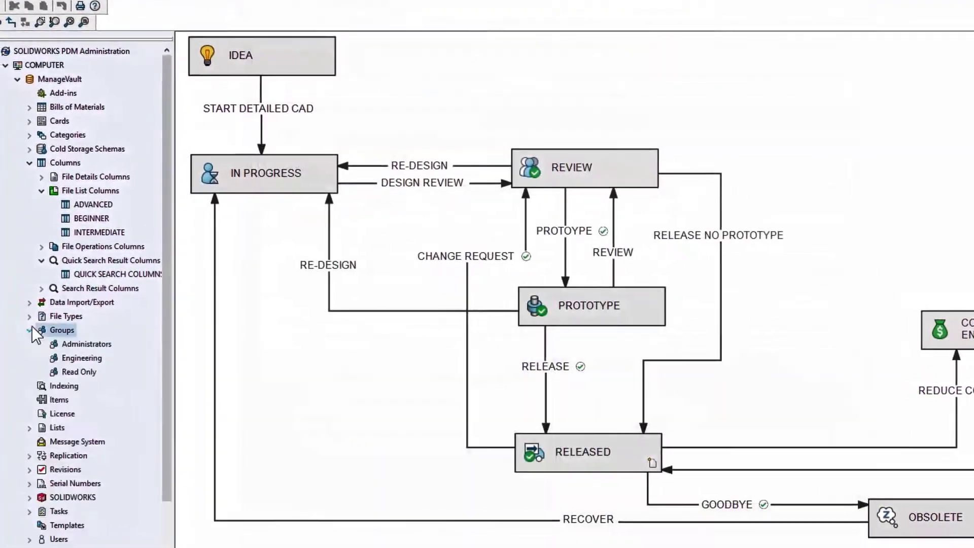
Step: Review the Engineering group's My Columns administrative permissions, then bring up the COST ENGINEERING icon chooser
double_click(84, 357)
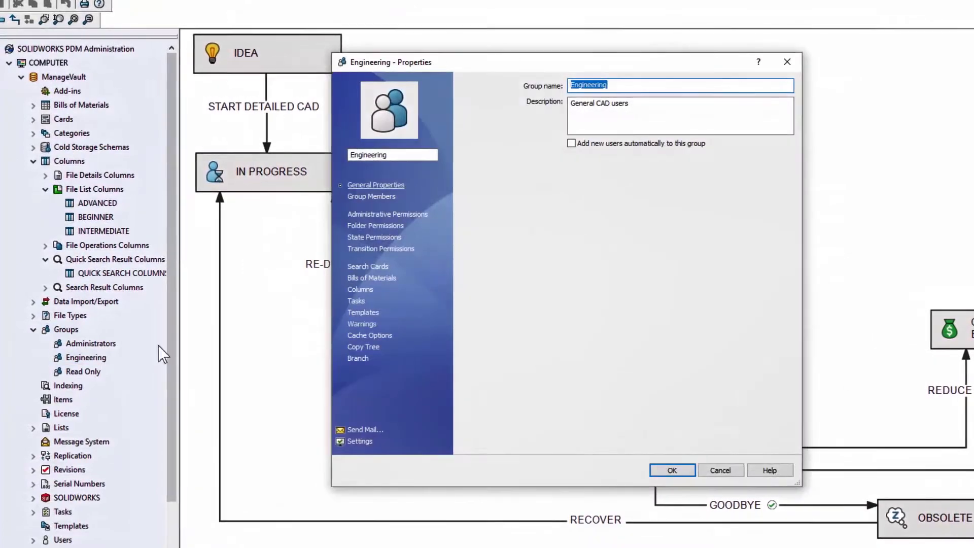
click(433, 217)
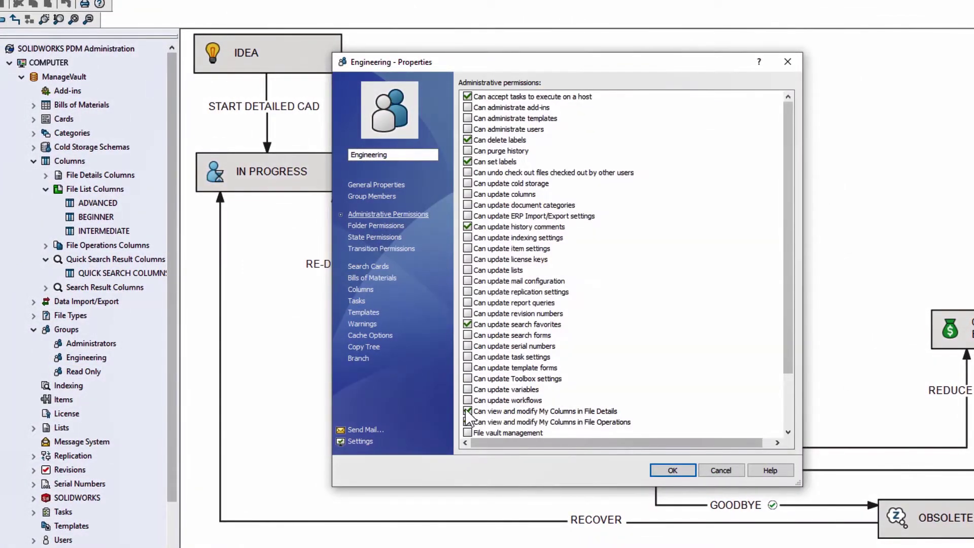
mouse_move(467, 415)
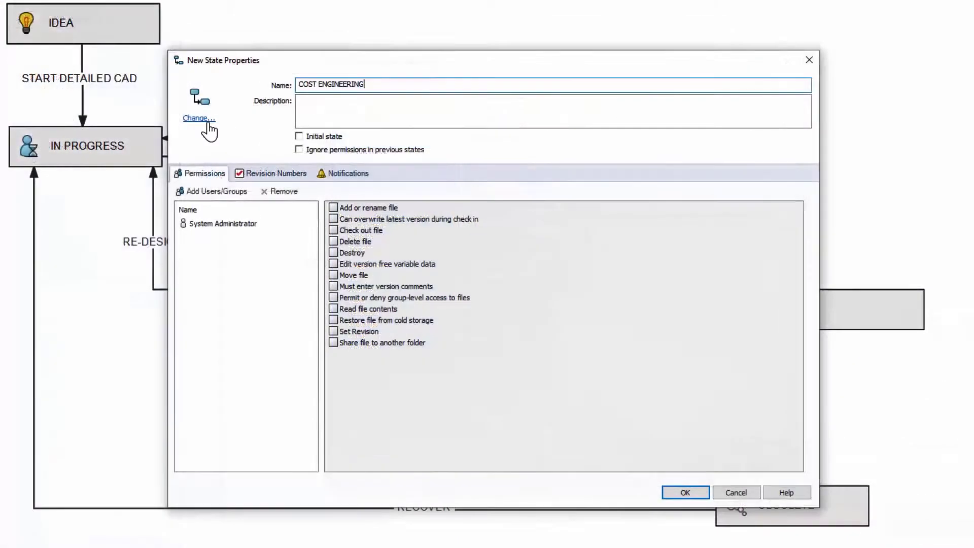
click(199, 118)
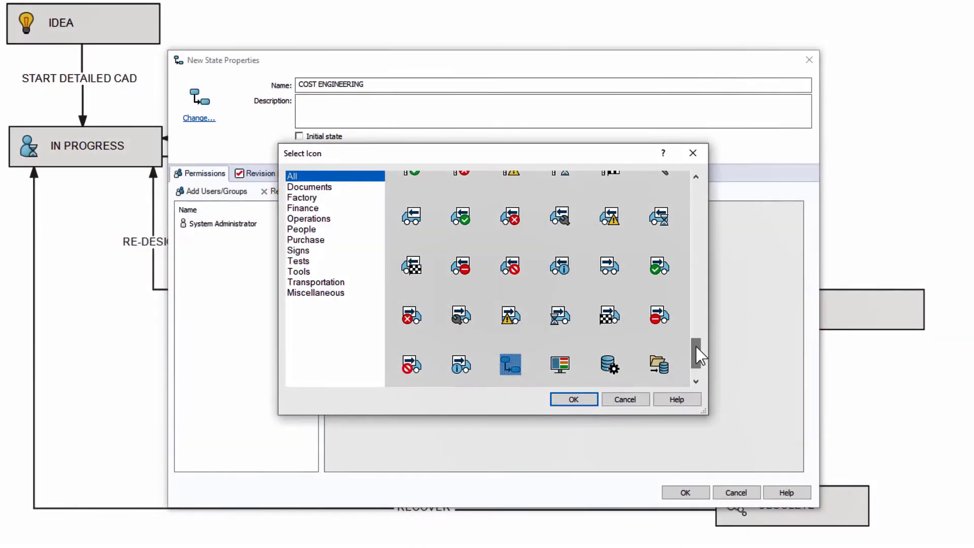
Step: Apply the money-bag icon to COST ENGINEERING and enable Authentication on the RE-RELEASE transition
drag(695, 345, 702, 217)
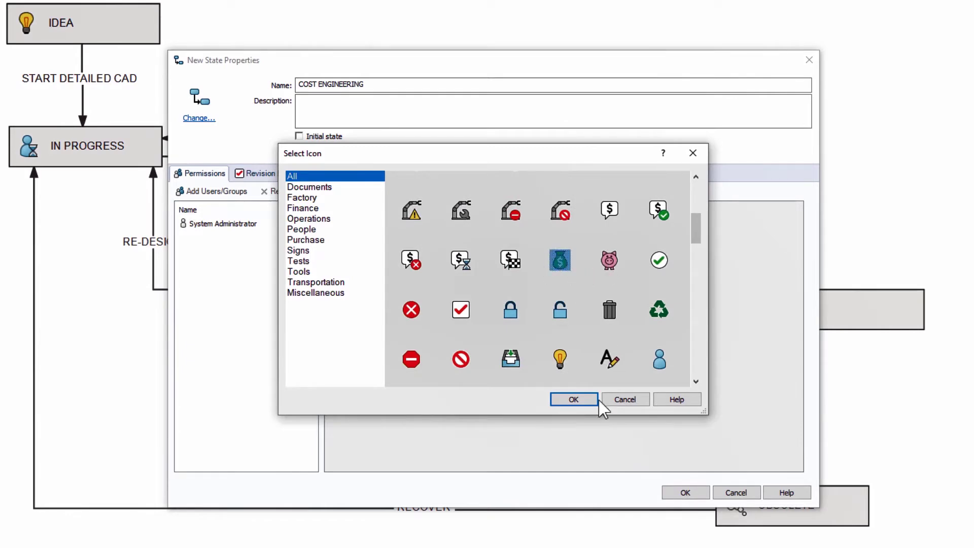
click(573, 399)
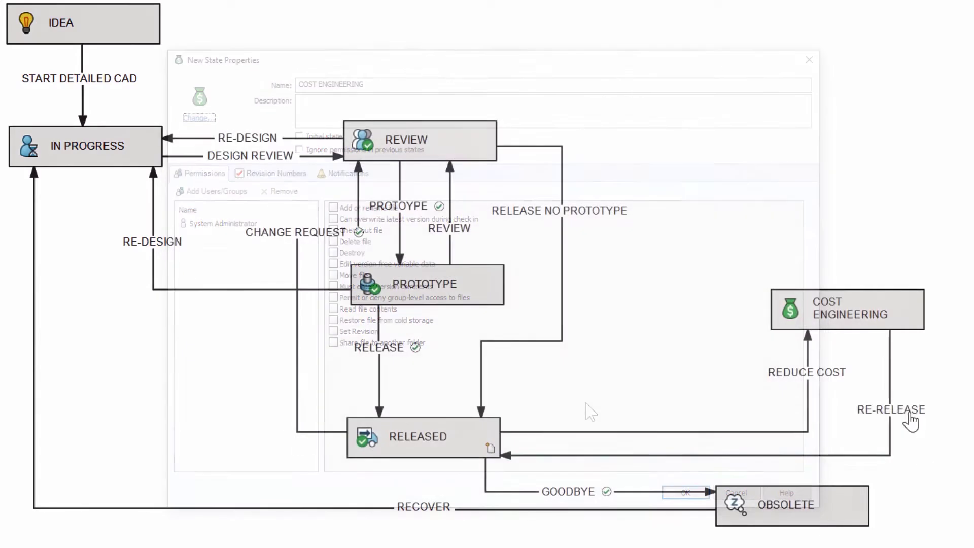
double_click(910, 419)
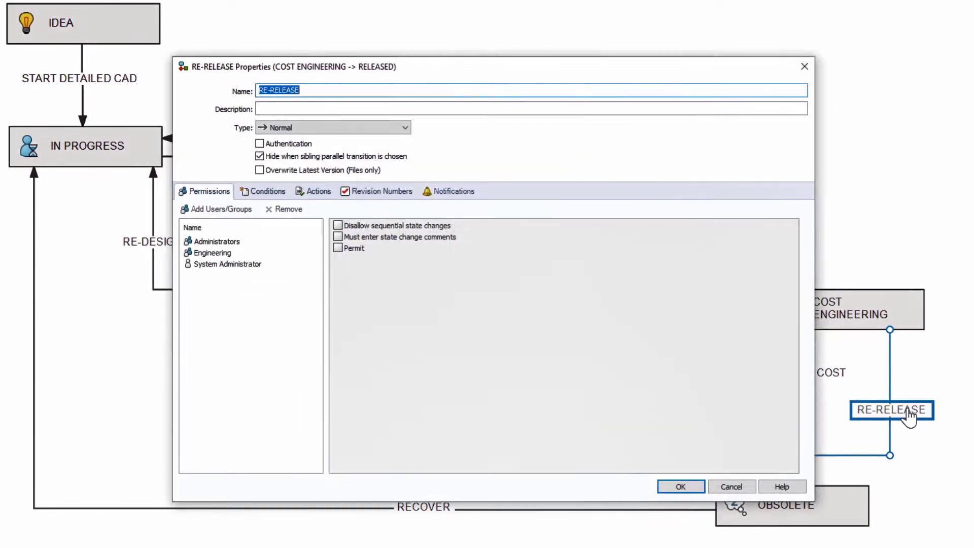
click(302, 144)
click(680, 487)
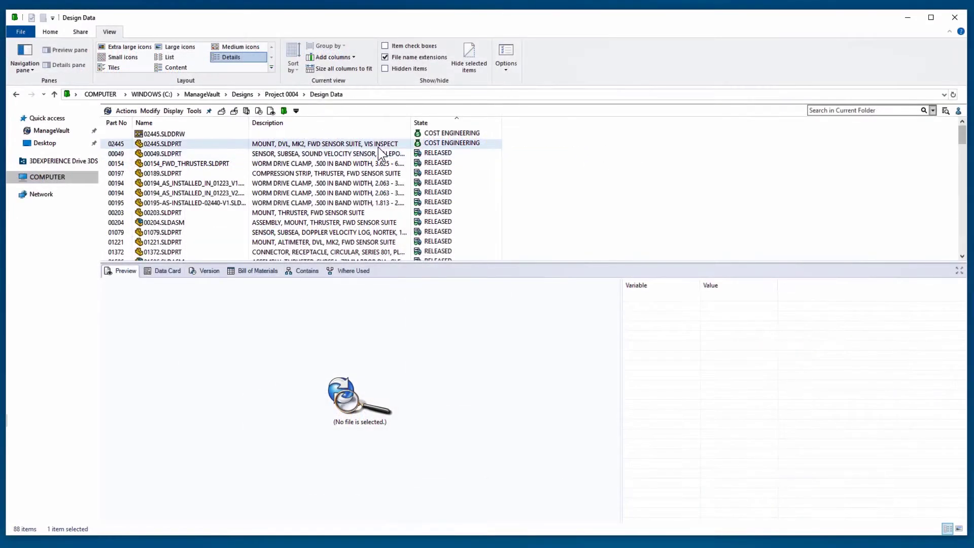
Step: Select 02445.SLDPRT, enlarge and rotate its preview, and show its Where Used list
click(378, 147)
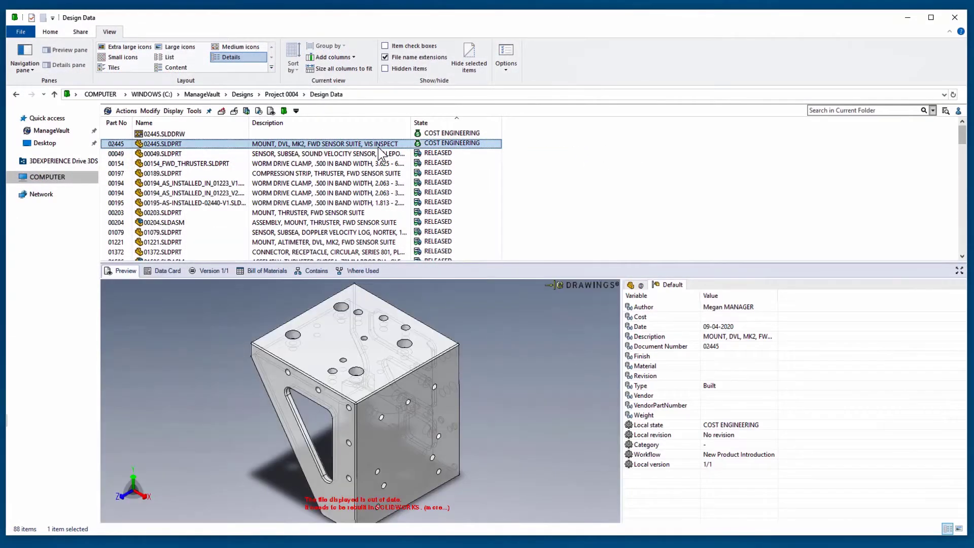
drag(521, 260, 522, 209)
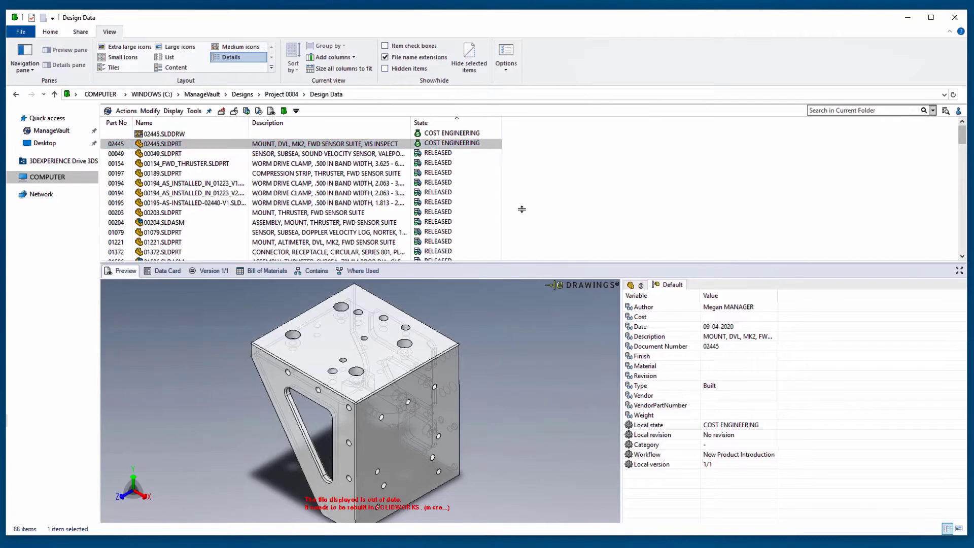
drag(513, 155, 513, 155)
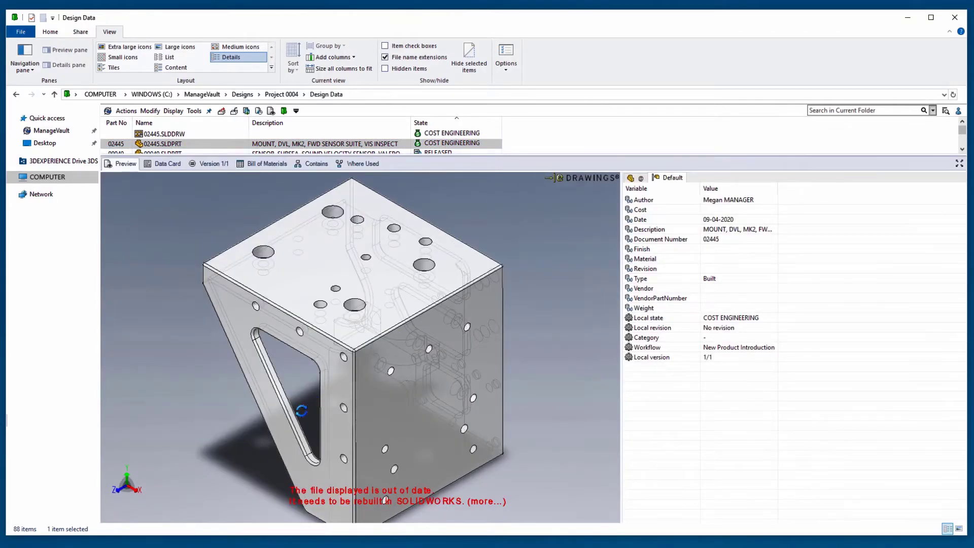
drag(301, 411, 312, 347)
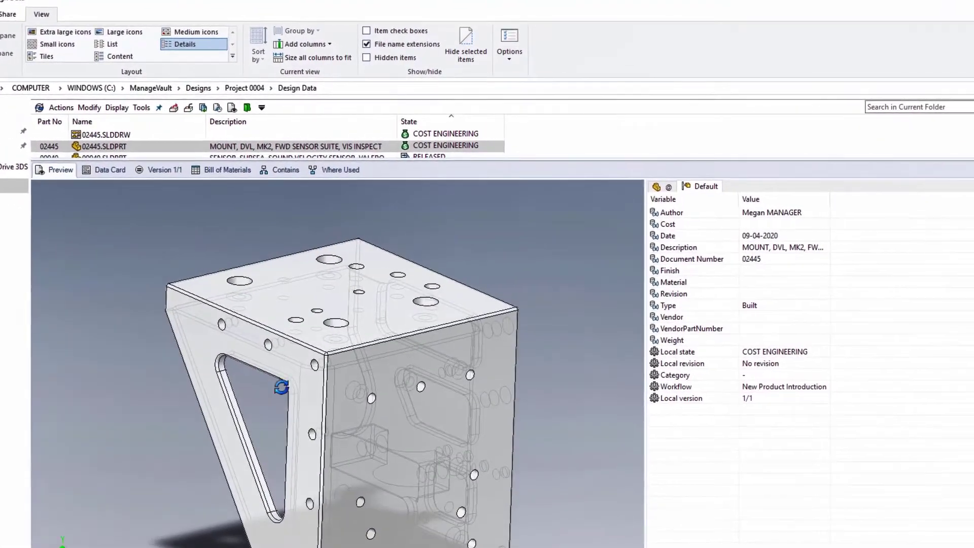
click(340, 169)
click(939, 171)
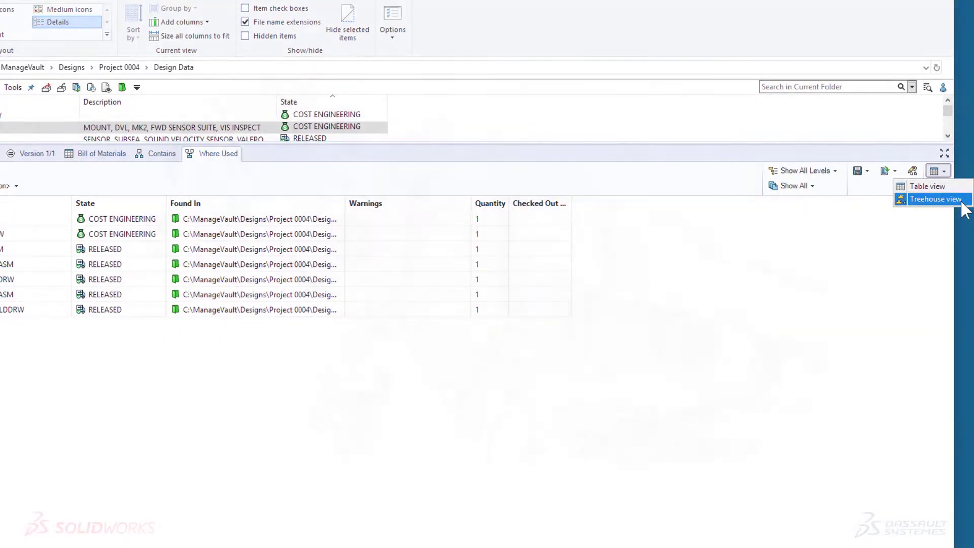
Step: Switch Where Used to the Treehouse view and zoom into its lower cards
click(961, 203)
click(350, 210)
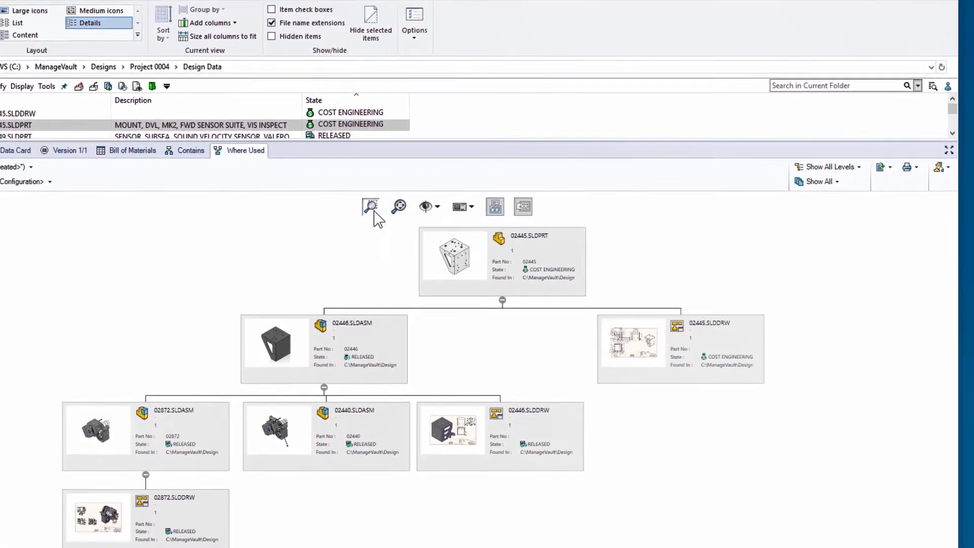
drag(99, 357, 386, 490)
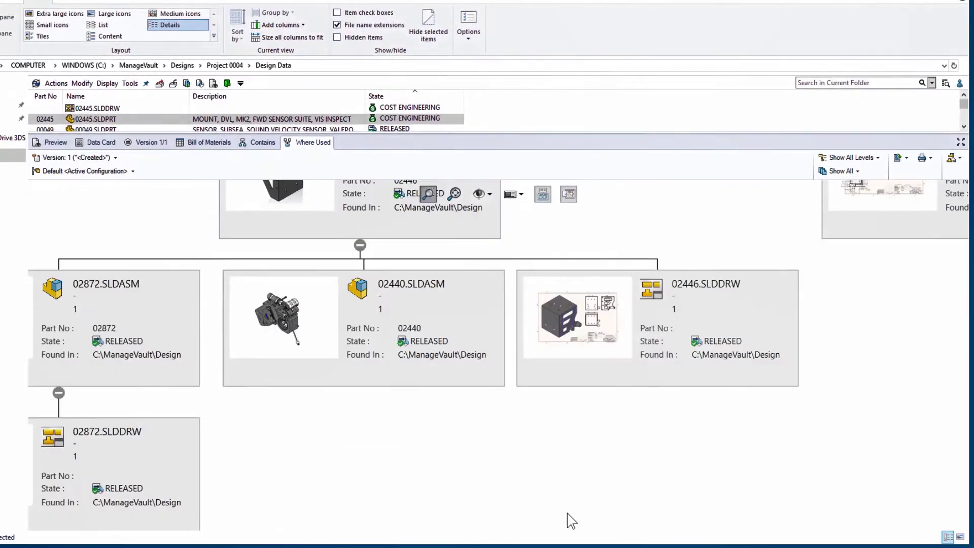
scroll(519, 439, down, 3)
scroll(768, 227, down, 2)
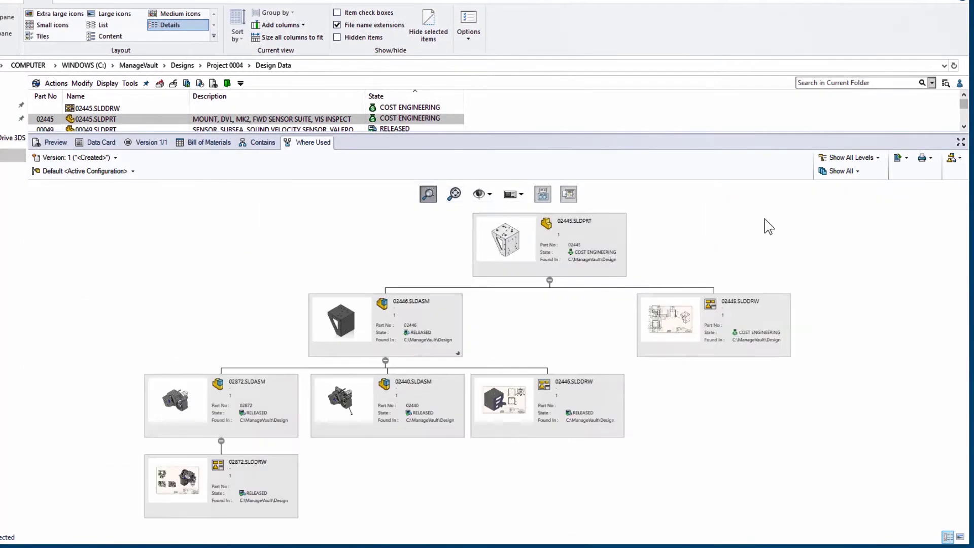
Step: Export the tree with thumbnails to 02445 ECO Impacted.xlsx and review the PDM tab in Excel
click(907, 158)
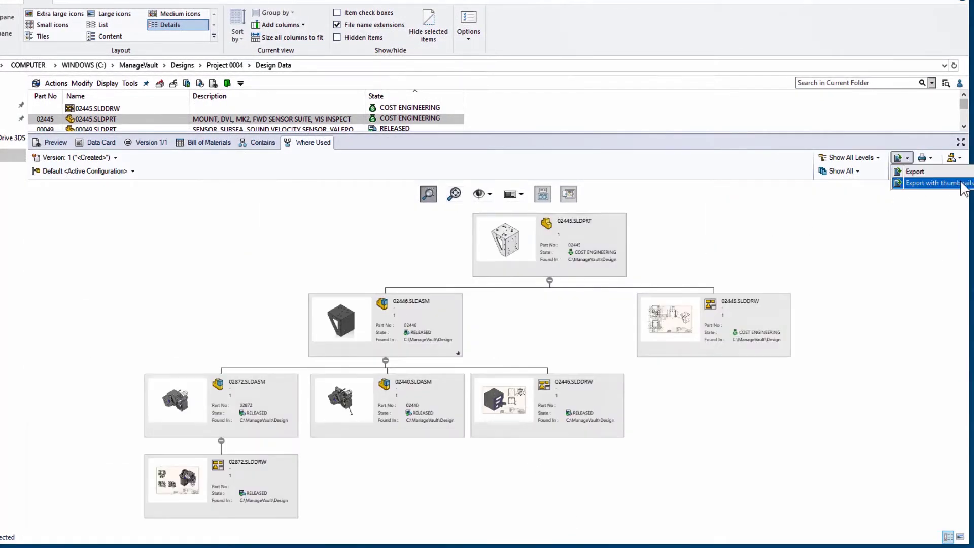
click(933, 184)
click(607, 101)
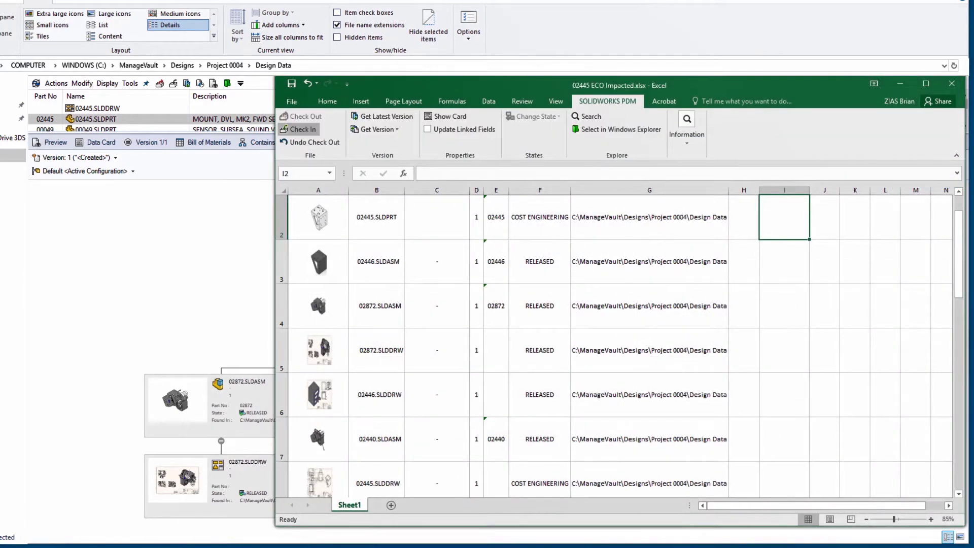
key(alt+Tab)
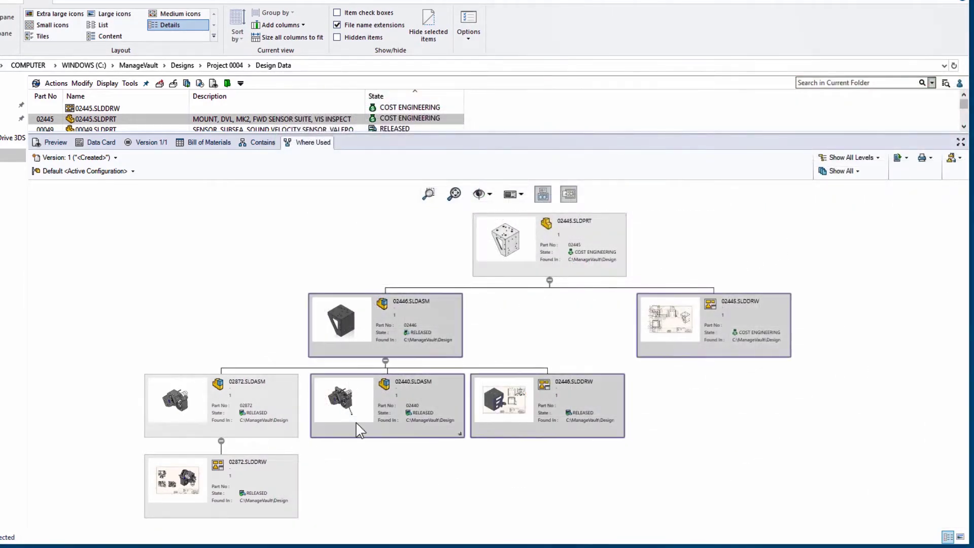
right_click(278, 475)
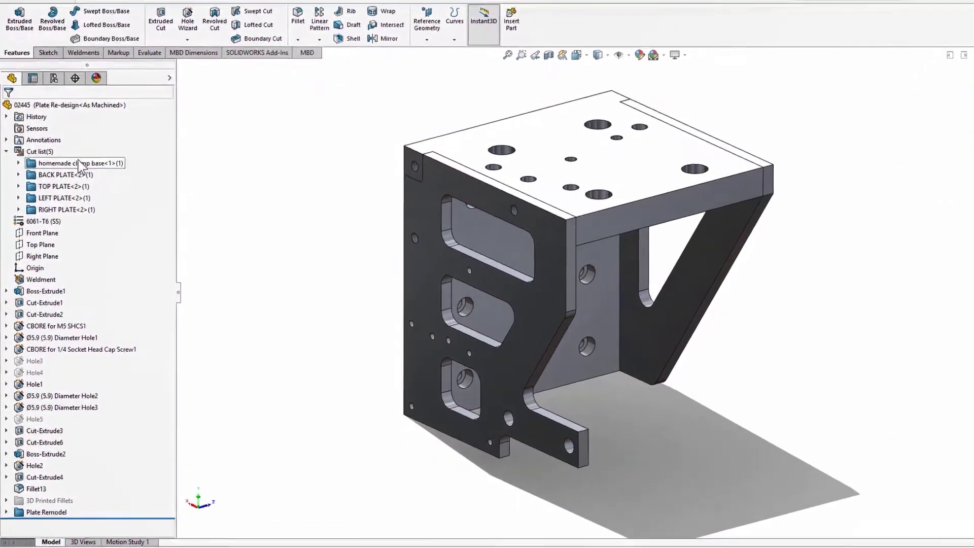
Step: Exclude the homemade clamp base body from the plate's cut list
click(48, 160)
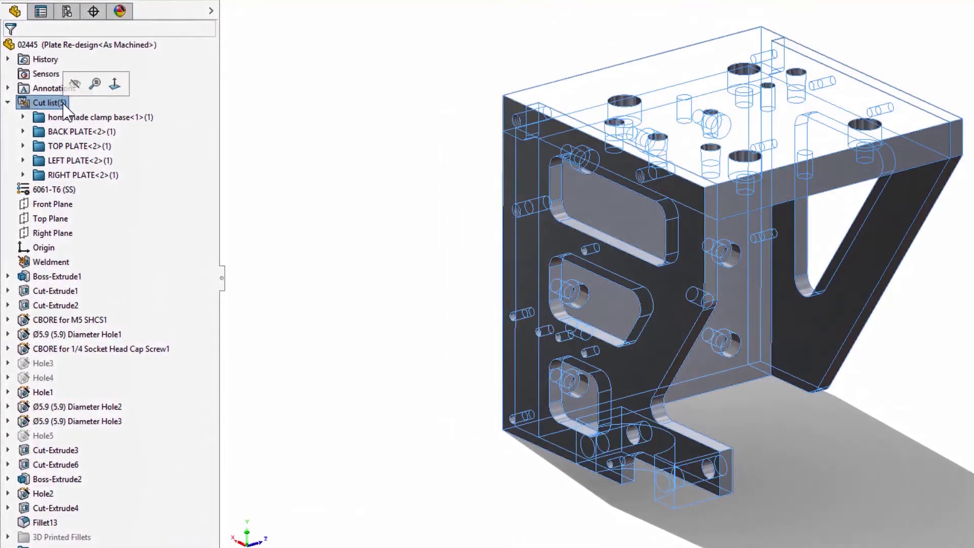
click(128, 118)
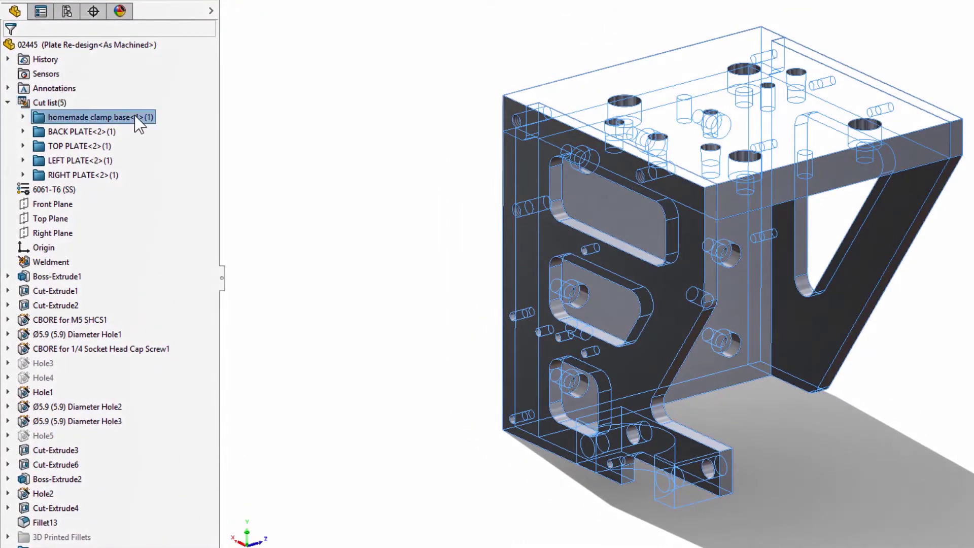
right_click(135, 118)
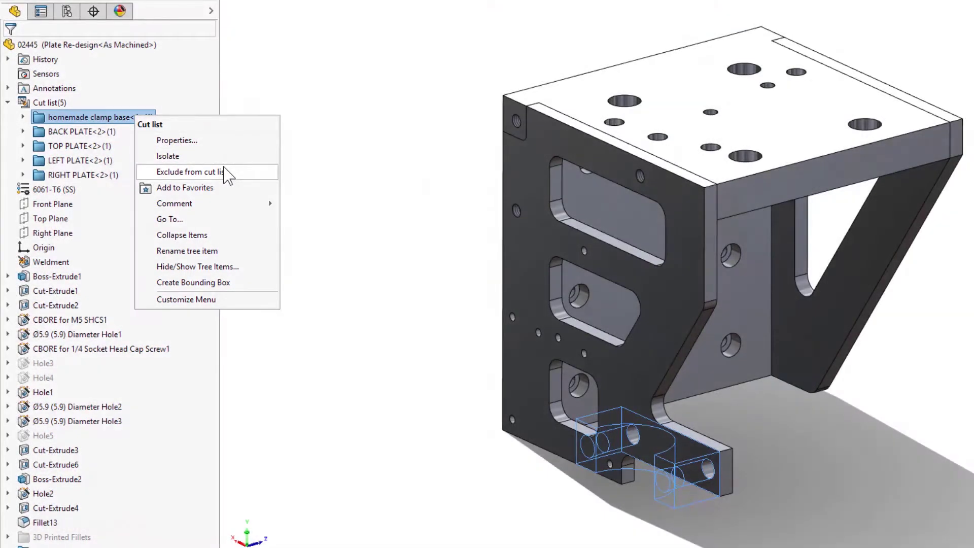
click(223, 171)
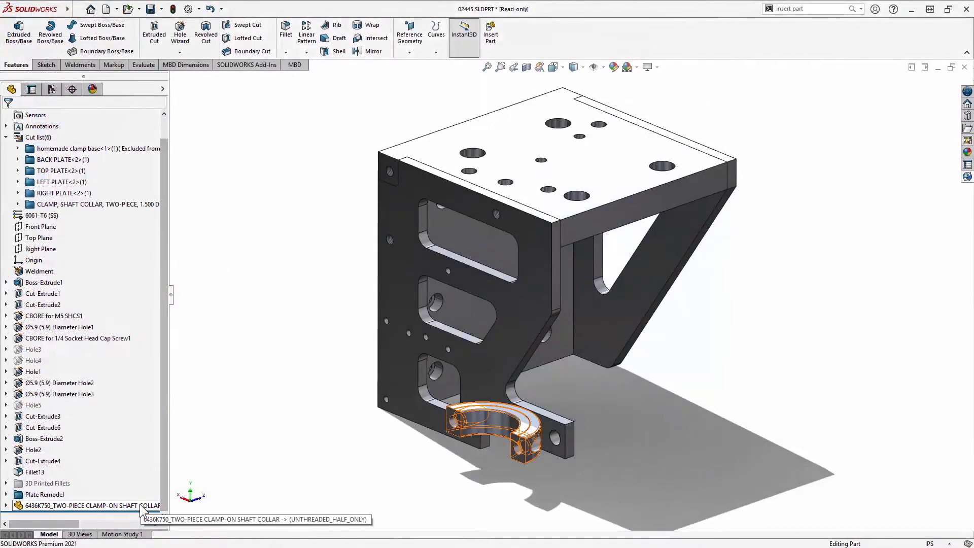
Step: Inspect the external references of the inserted shaft collar feature
click(140, 505)
right_click(140, 504)
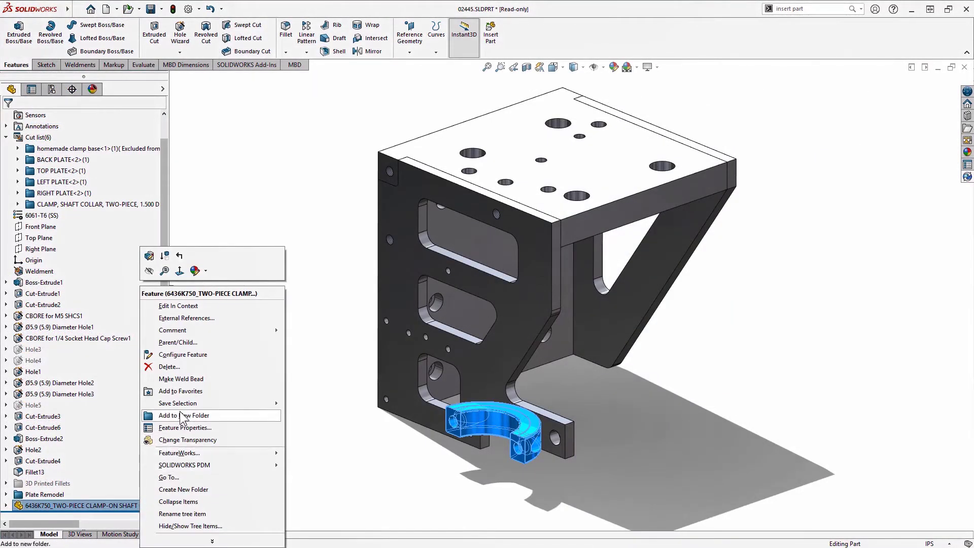
click(224, 318)
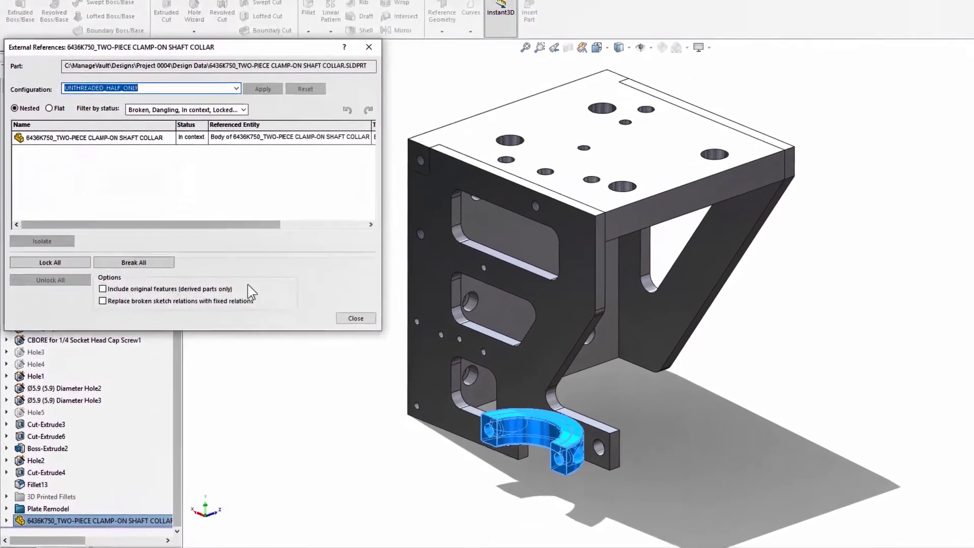
click(263, 132)
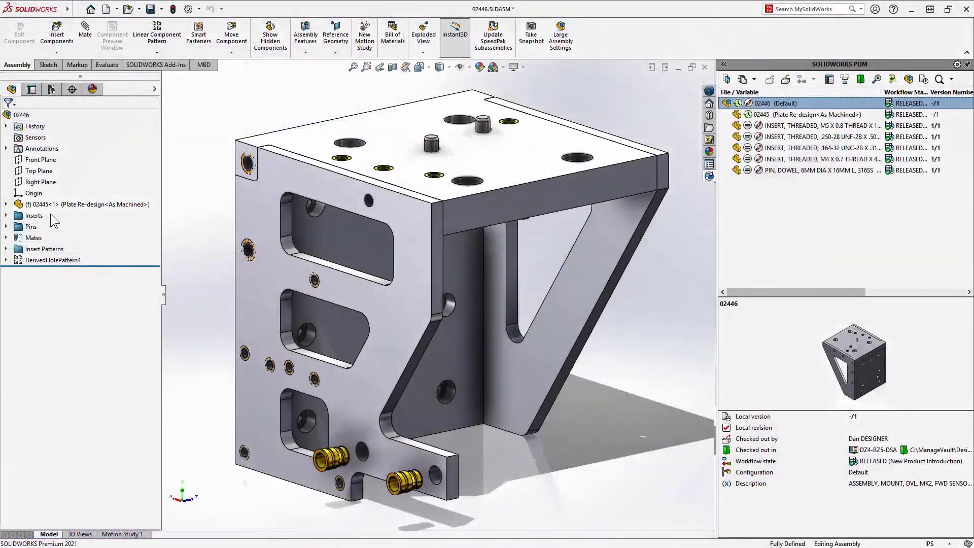
Step: Suppress the Inserts and Insert Patterns folders in assembly 02446
click(50, 215)
ctrl+click(52, 247)
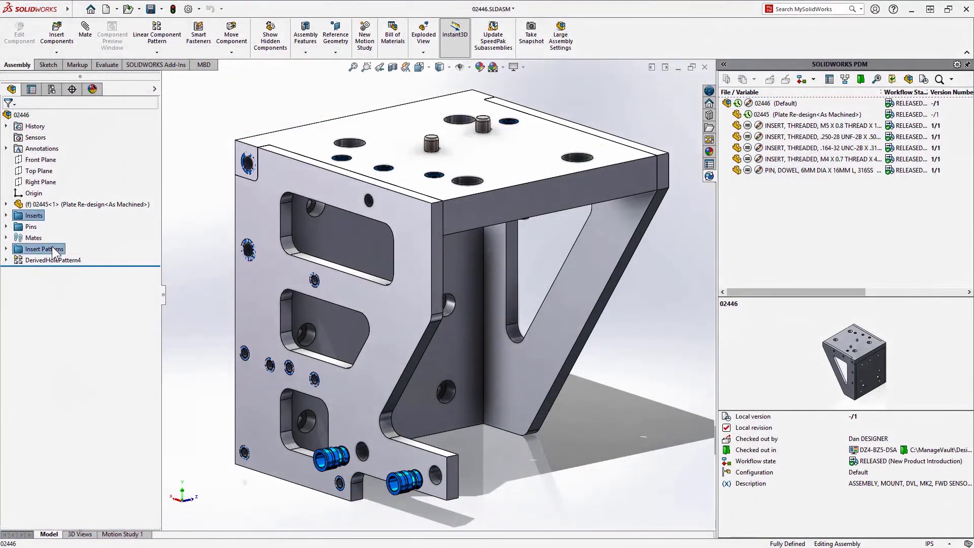
click(65, 221)
Step: Bring up the Default configuration's options and show the Created version of the BOM
click(51, 89)
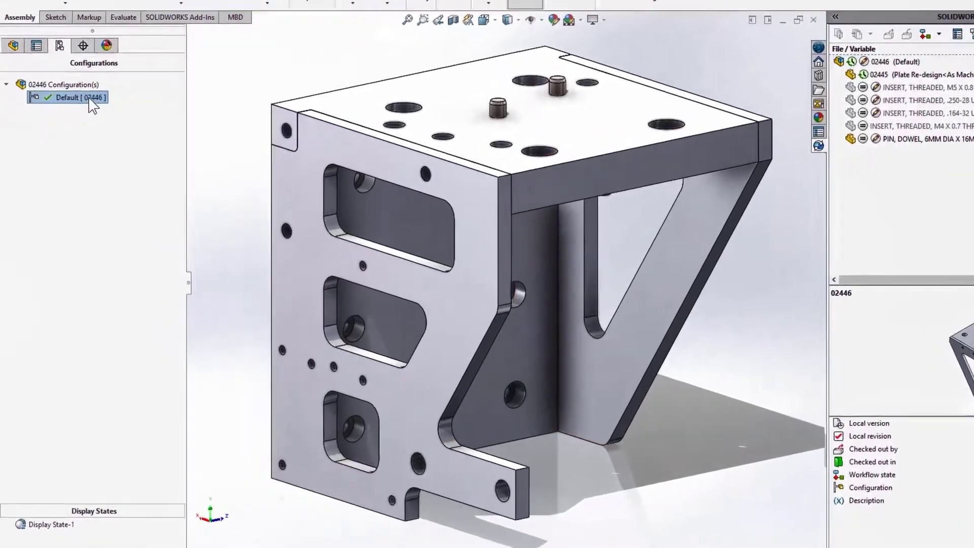
right_click(78, 137)
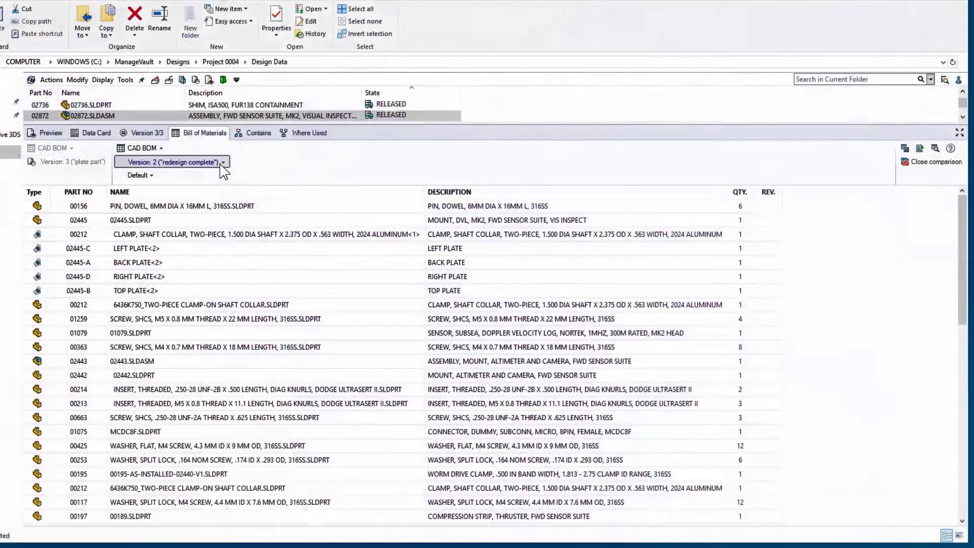
click(218, 162)
click(214, 193)
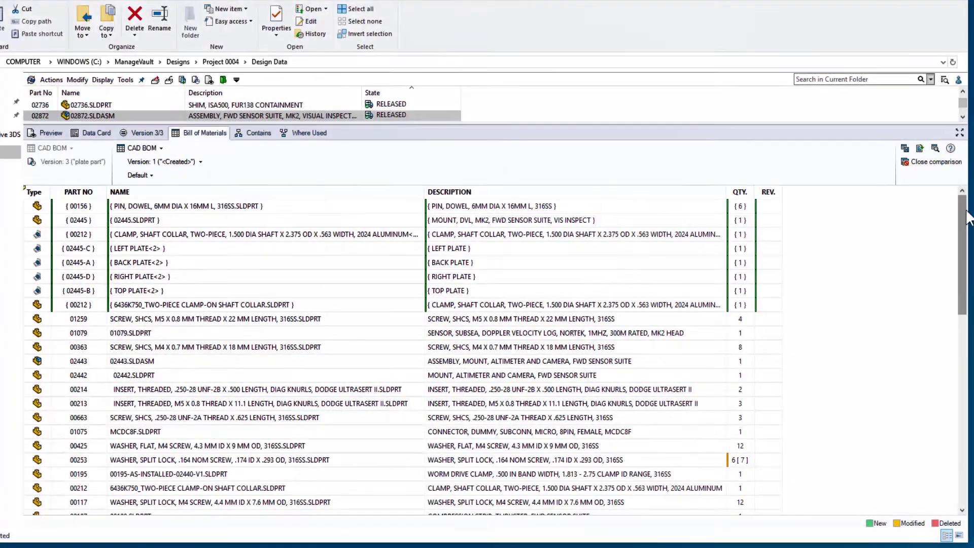
Step: Edit the TOP PLATE row name in the bill of materials to include its part number
mouse_move(966, 216)
mouse_down()
mouse_move(963, 264)
mouse_move(964, 223)
mouse_up()
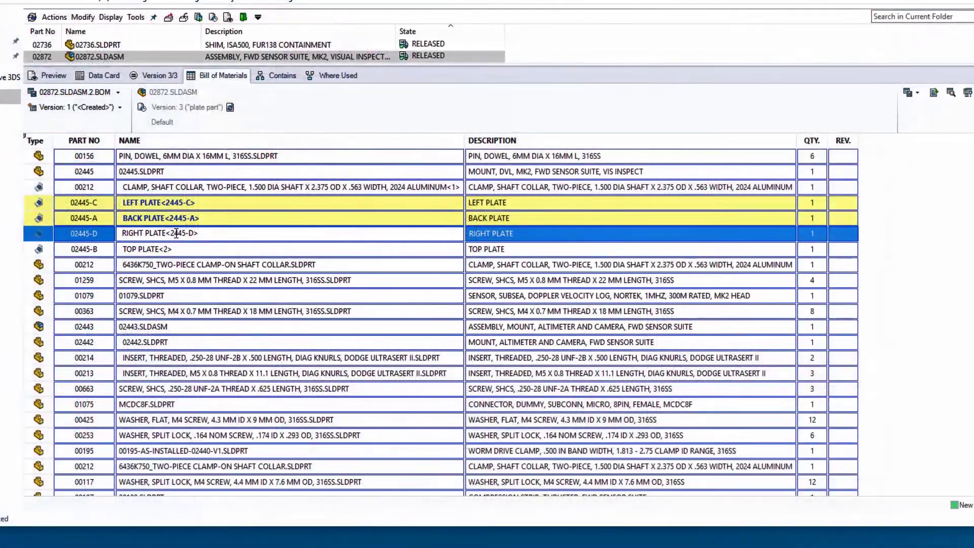
click(170, 249)
click(169, 248)
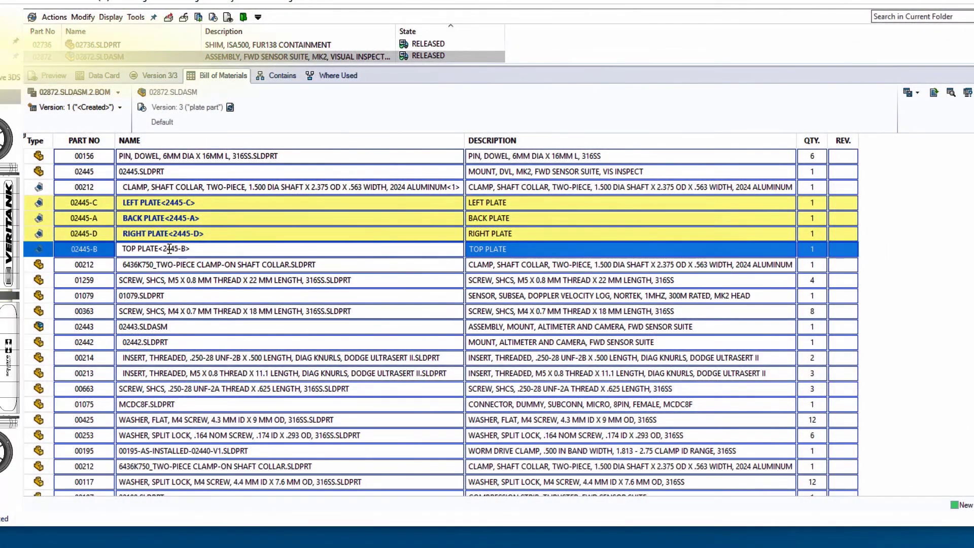
key(Return)
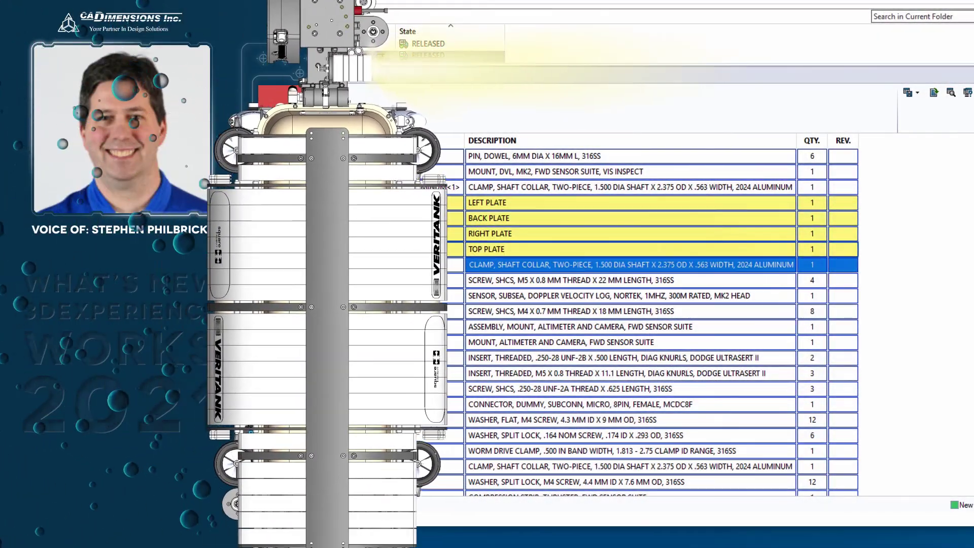